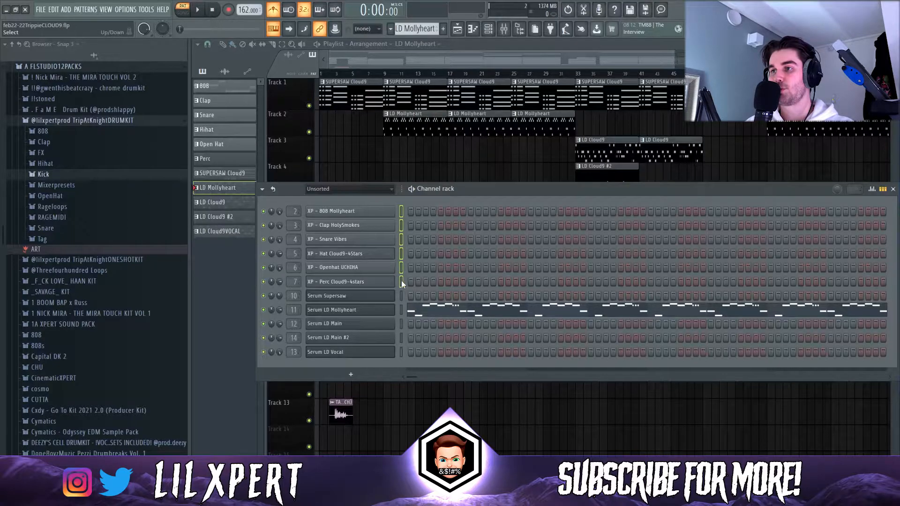
Step: Open the Supersaw notes of the SUPERSAW Cloud9 pattern in the piano roll and play the chord progression
left_click(401, 281)
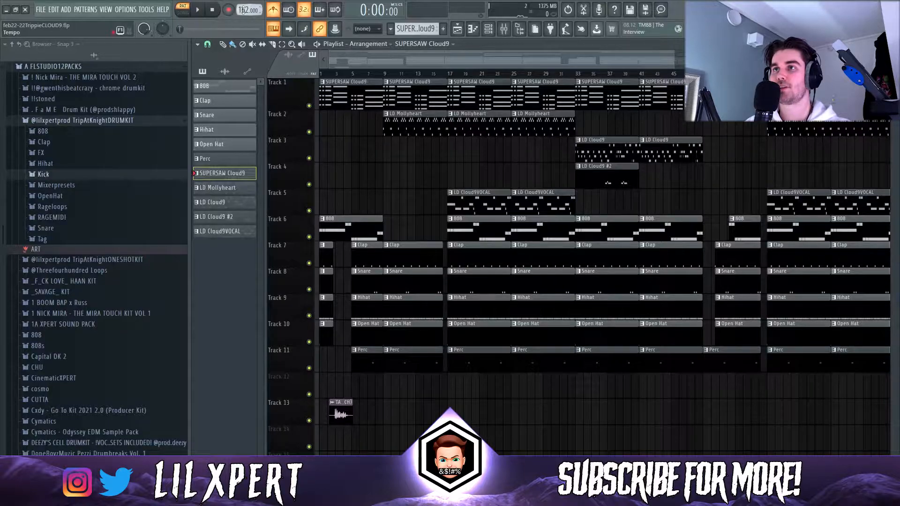
key("F7")
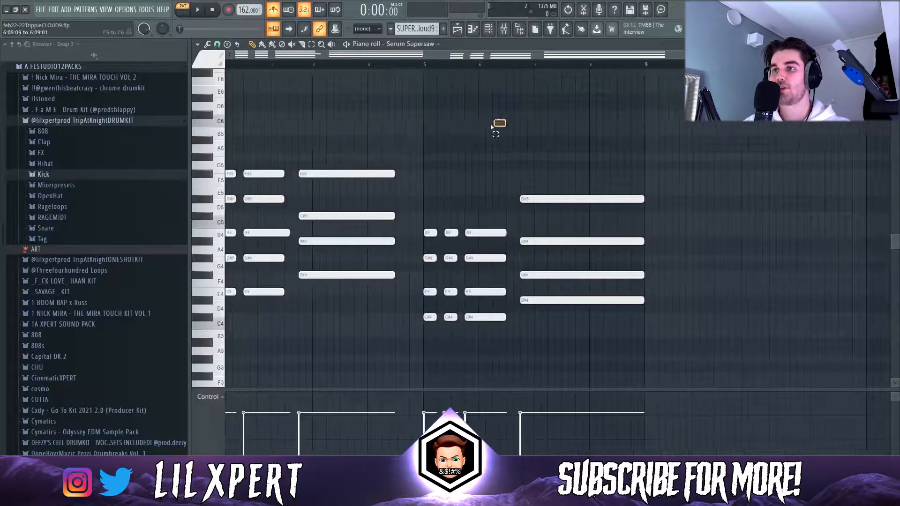
left_click_drag(676, 355, 226, 133)
left_click(760, 152)
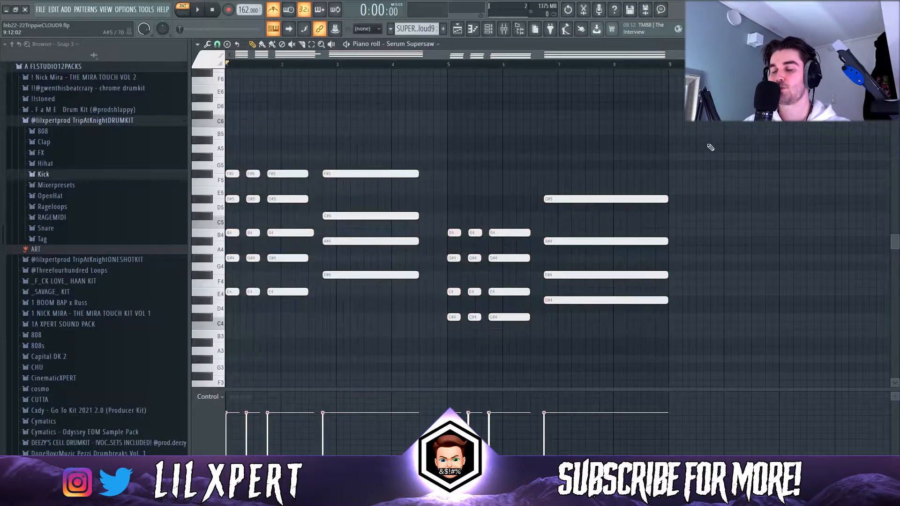
key("space")
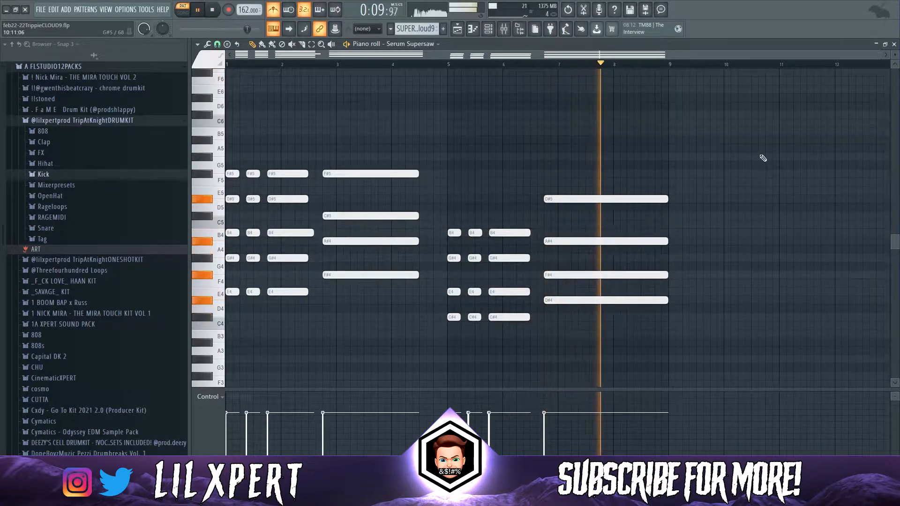
key("space")
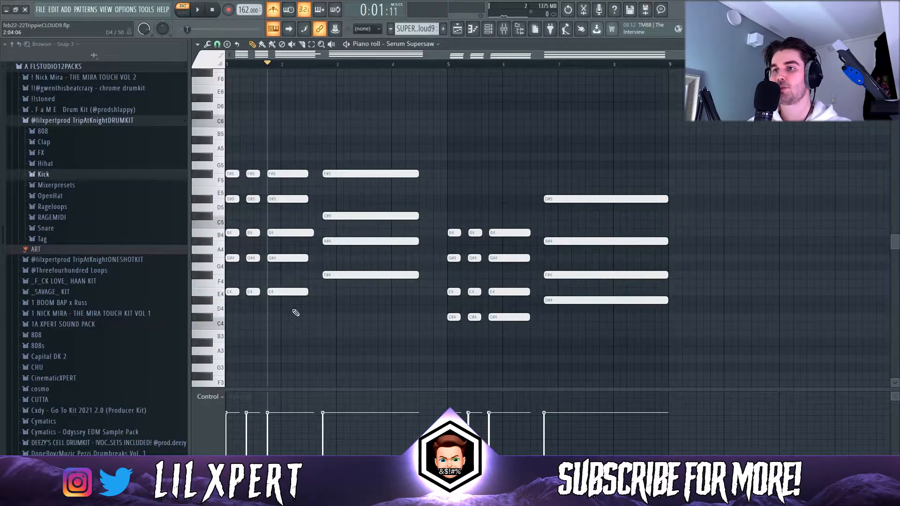
Step: Examine the third chord of the Supersaw progression, single out its longer B4 note and briefly play the pattern
left_click_drag(295, 315, 288, 163)
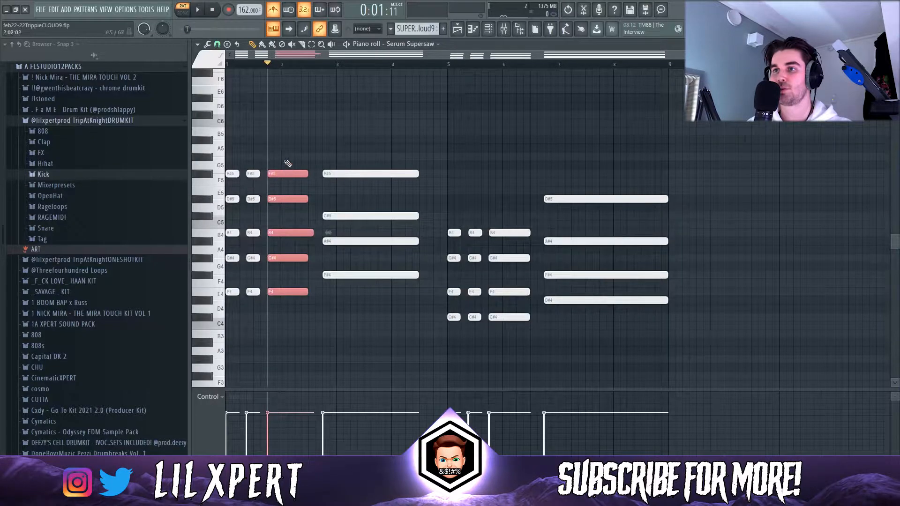
left_click(291, 225)
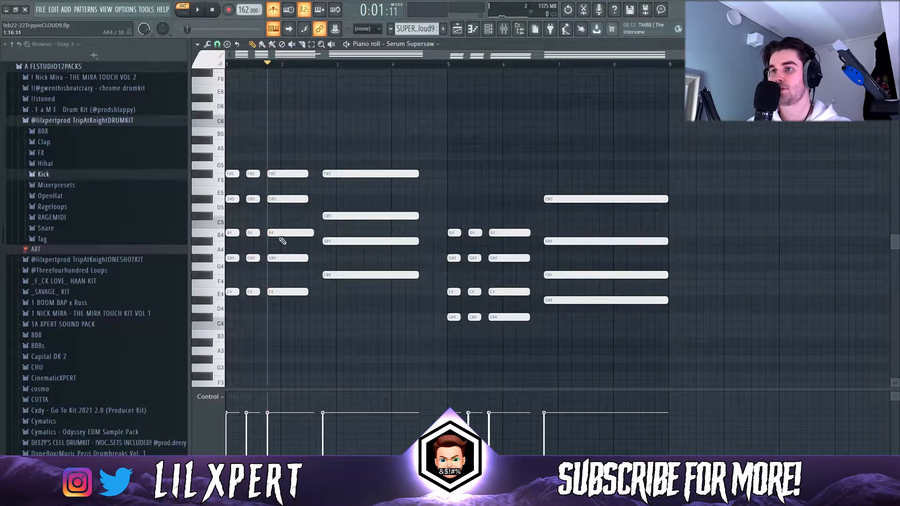
left_click(281, 233)
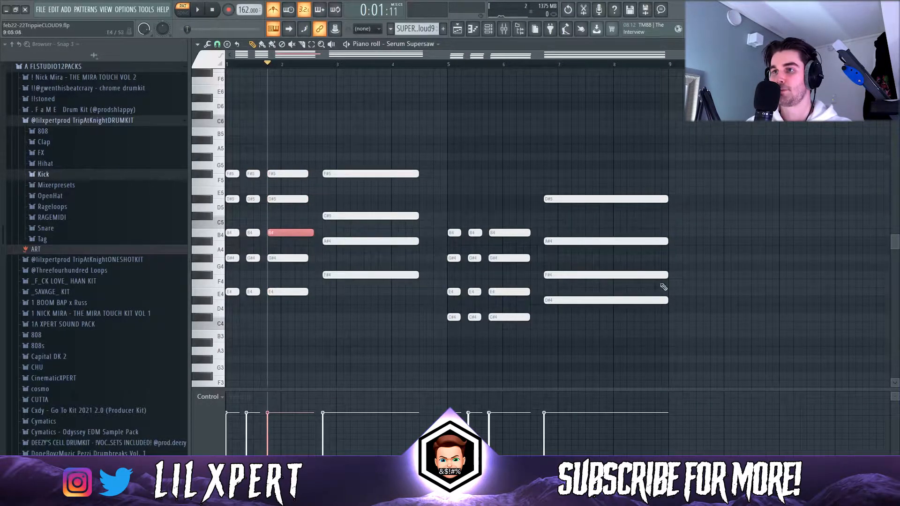
key("space")
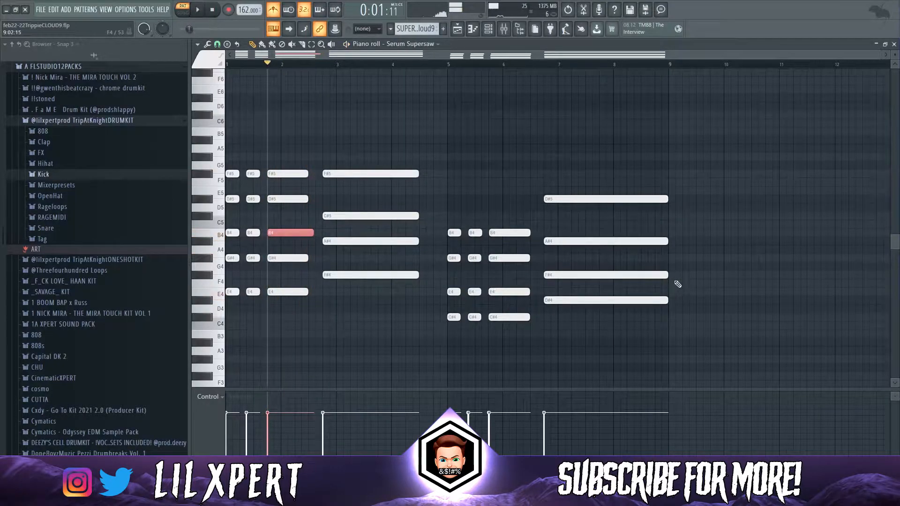
key("space")
Step: Inspect the FabFilter Pro-Q 3 and Wider effects on the Supersaw's mixer track
key("F9")
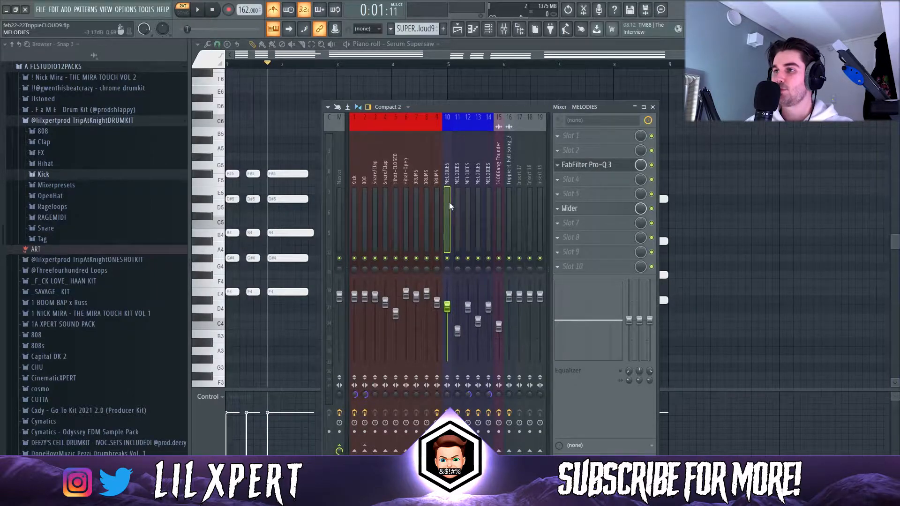
left_click(598, 165)
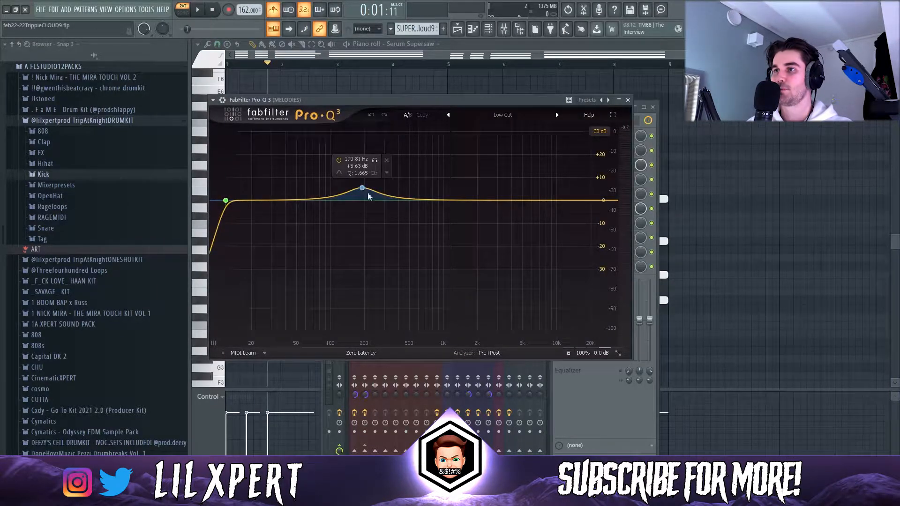
left_click(654, 120)
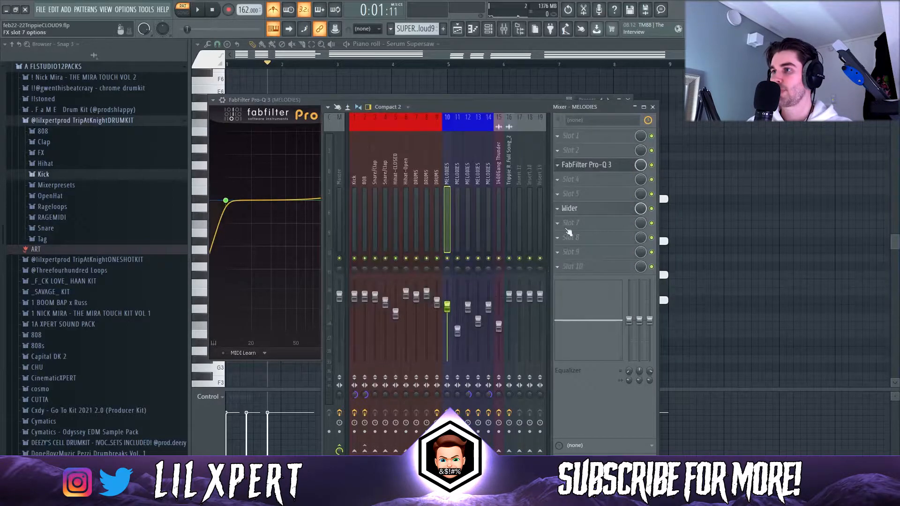
left_click(588, 209)
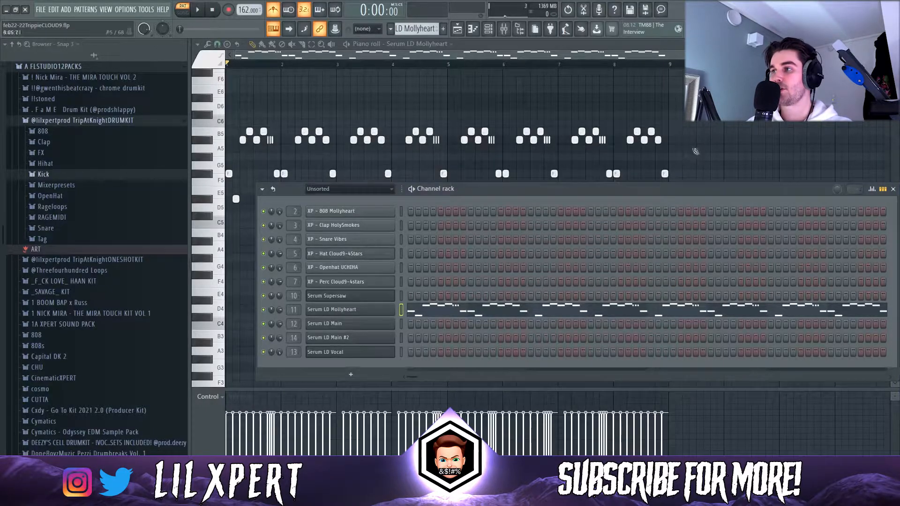
Step: Play the LD Mollyheart melody with its notes shown in the piano roll
key("F6")
key("space")
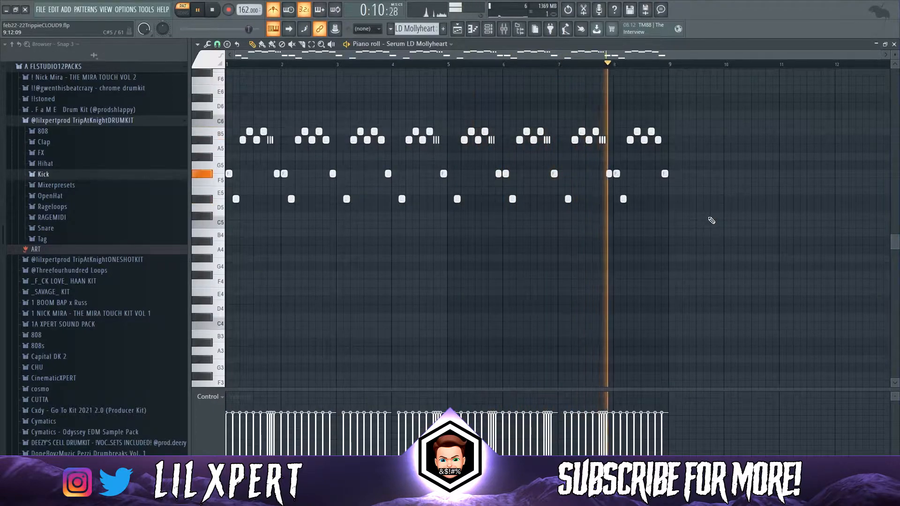
key("space")
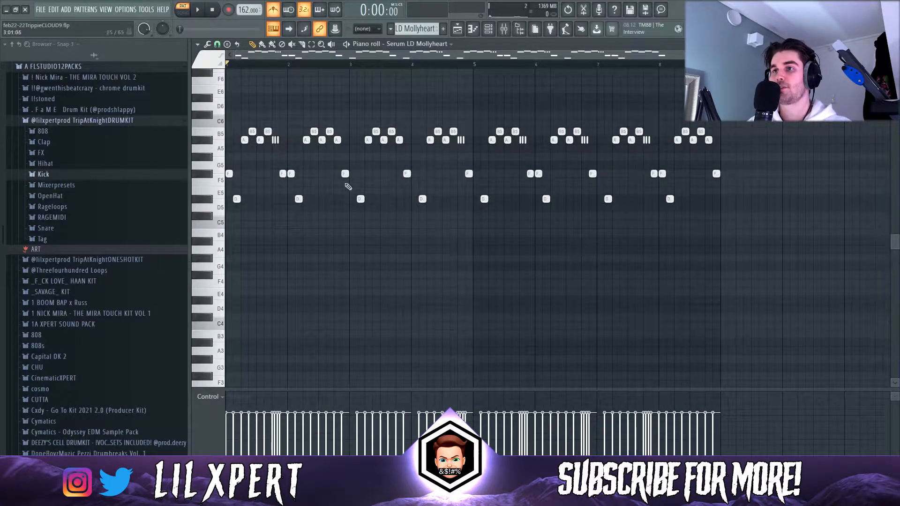
Step: Examine the repeating note groups of the LD Mollyheart melody, especially the F#5 and D#5 notes between them
scroll(262, 161, "up", 4)
left_click_drag(337, 132, 305, 153)
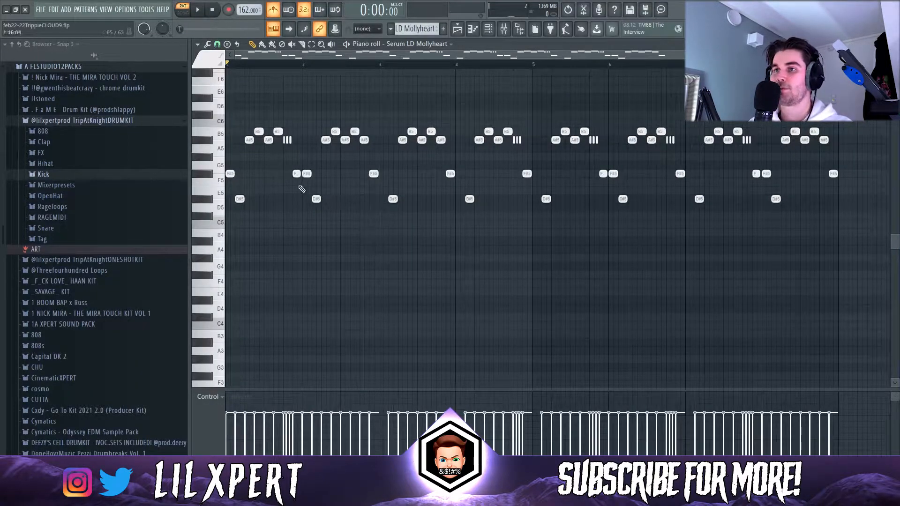
scroll(298, 186, "up", 2)
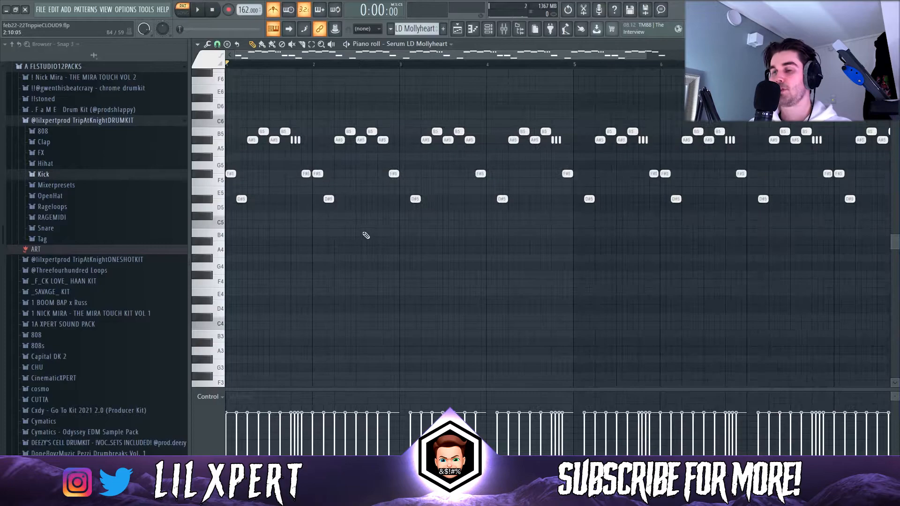
left_click_drag(344, 208, 402, 177)
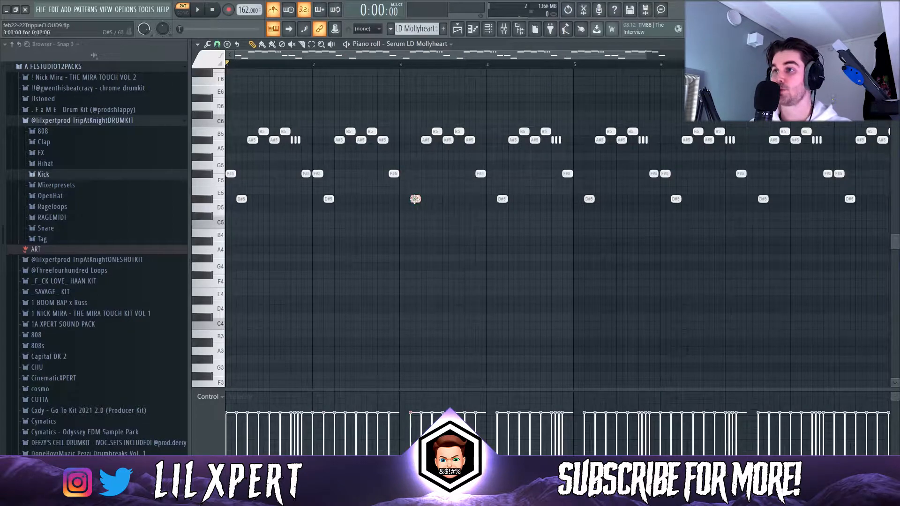
scroll(383, 184, "down", 1)
left_click_drag(377, 176, 355, 173)
left_click_drag(441, 175, 420, 178)
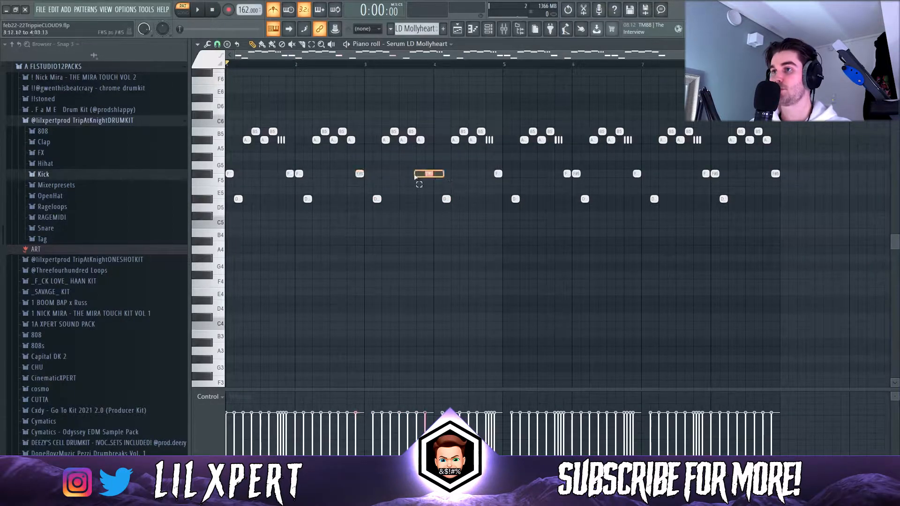
left_click_drag(563, 174, 595, 182)
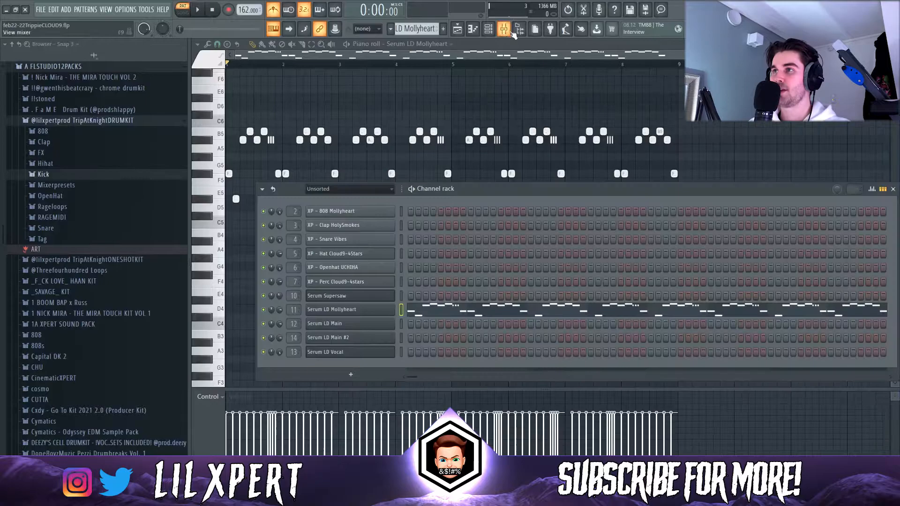
Step: Open the FabFilter Pro-Q 3 equalizer on the Mollyheart lead's mixer track
left_click(511, 31)
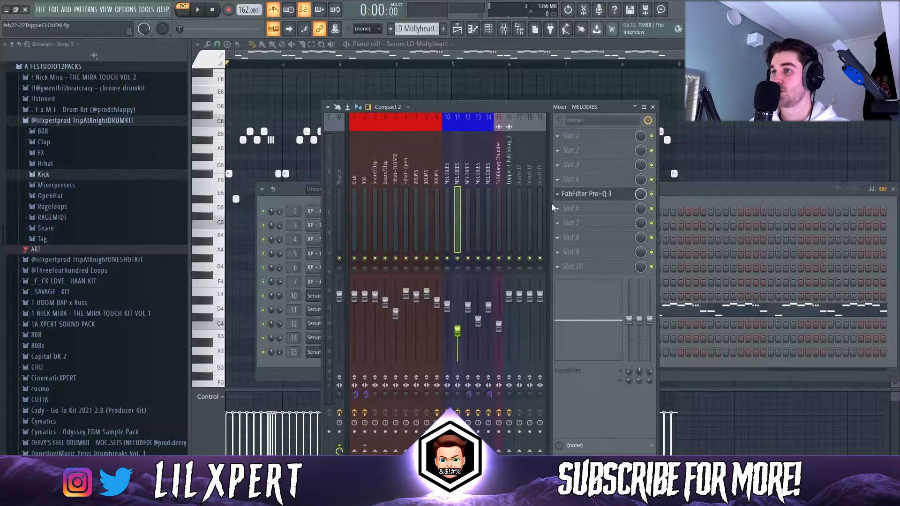
left_click(565, 194)
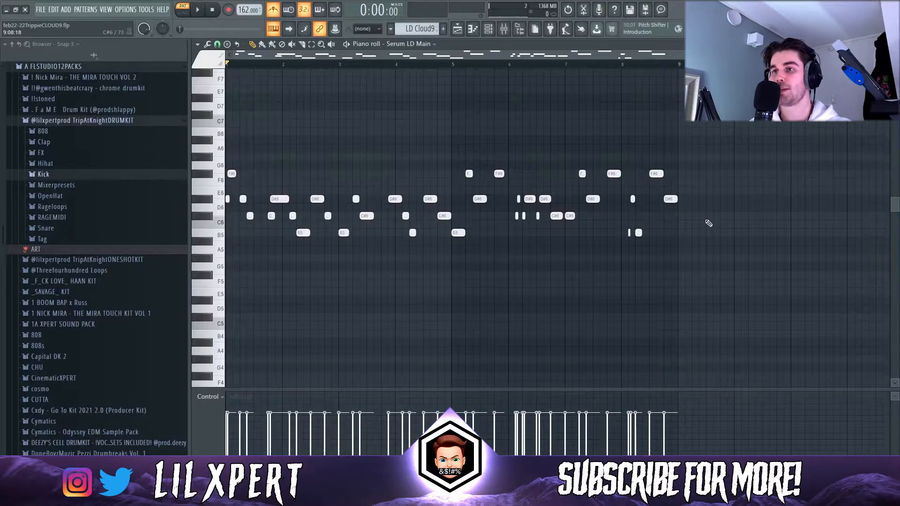
Step: Play the LD Cloud9 lead melody and inspect both FabFilter Pro-Q 3 equalizers on its mixer track
key("space")
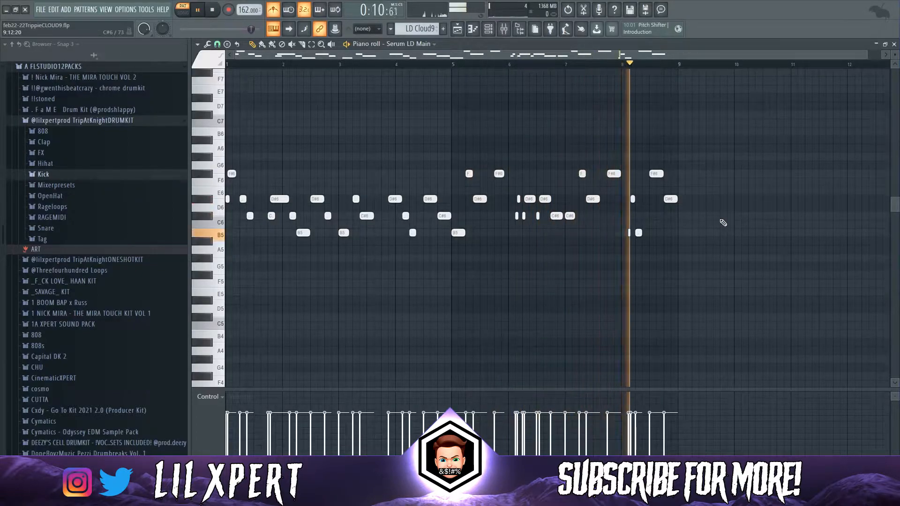
key("space")
key("F9")
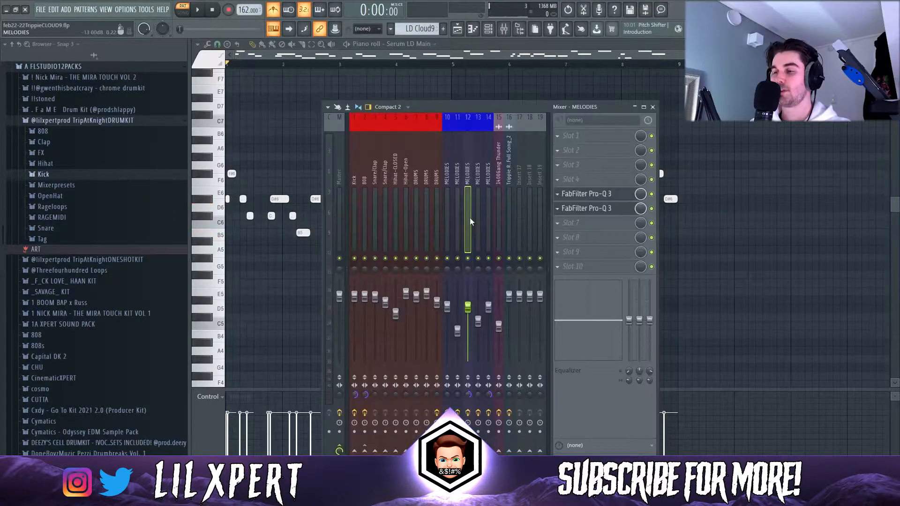
left_click(586, 194)
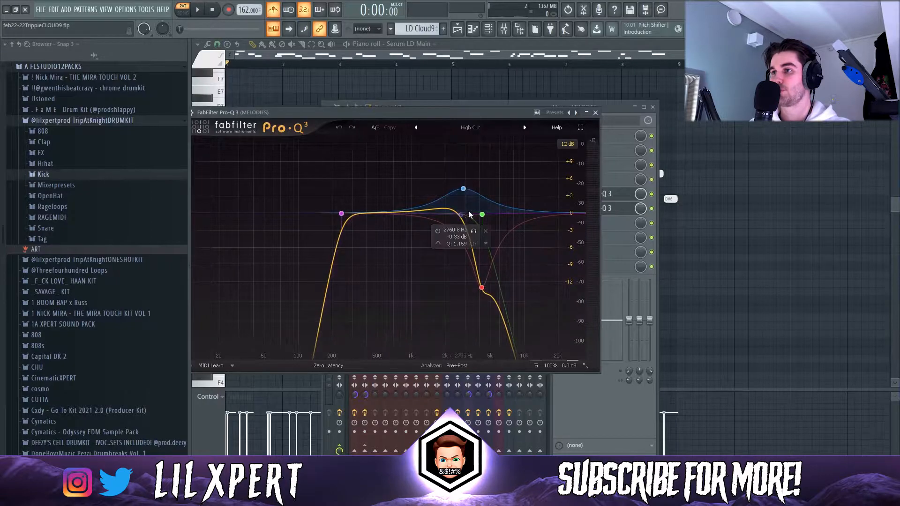
left_click(606, 209)
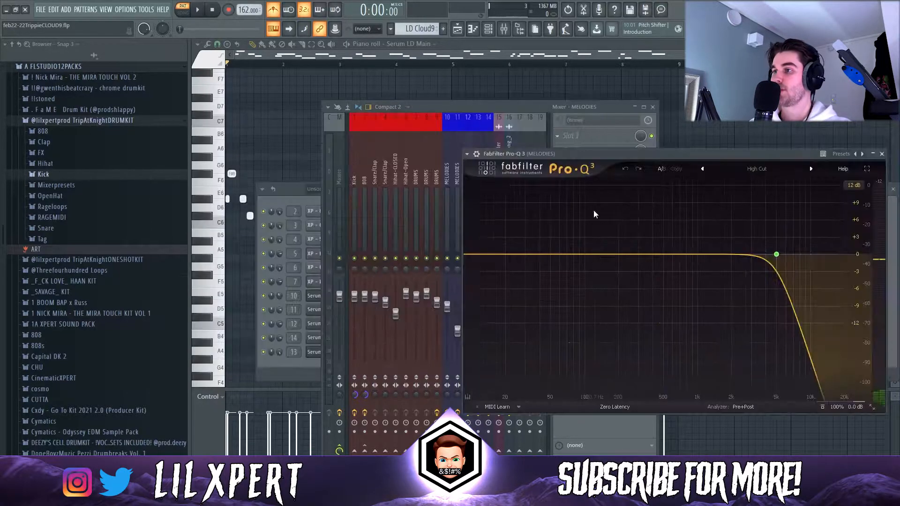
left_click_drag(602, 151, 482, 152)
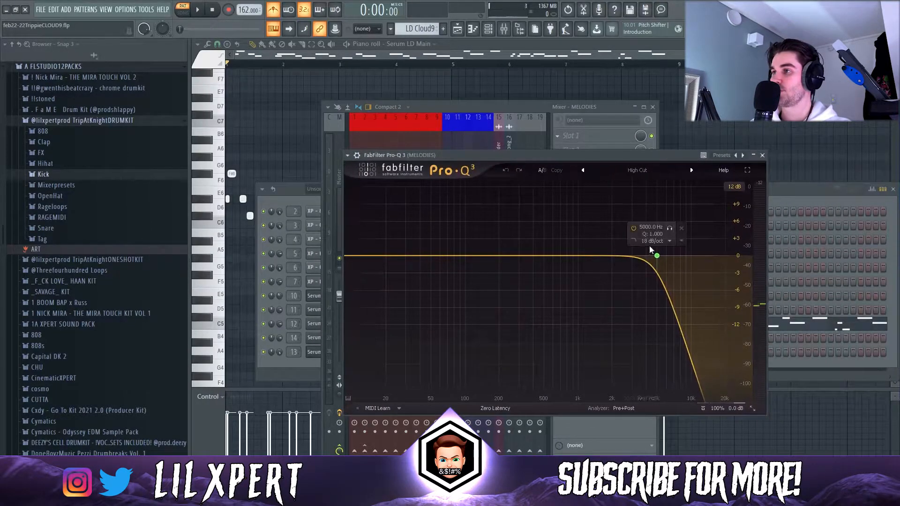
left_click(782, 190)
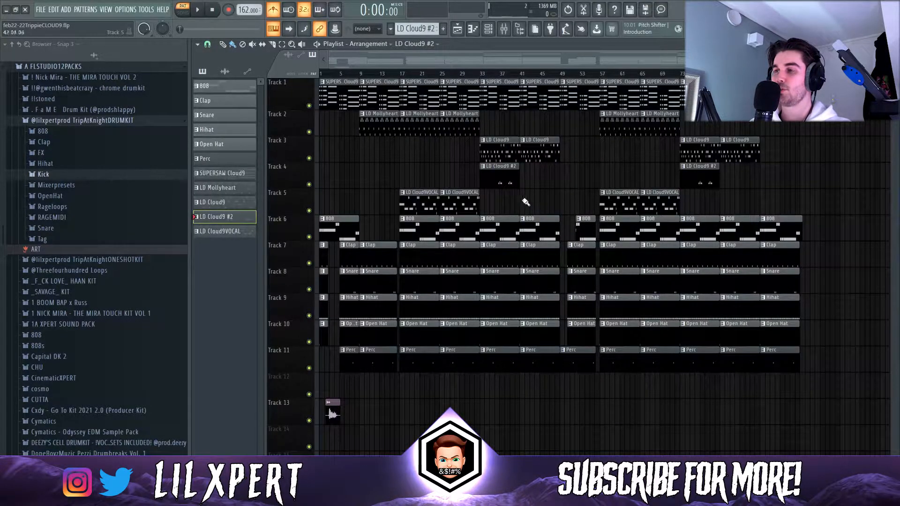
Step: Locate the LD Cloud9 #2 clip in the playlist, open its notes in the piano roll and play them
scroll(526, 202, "up", 5)
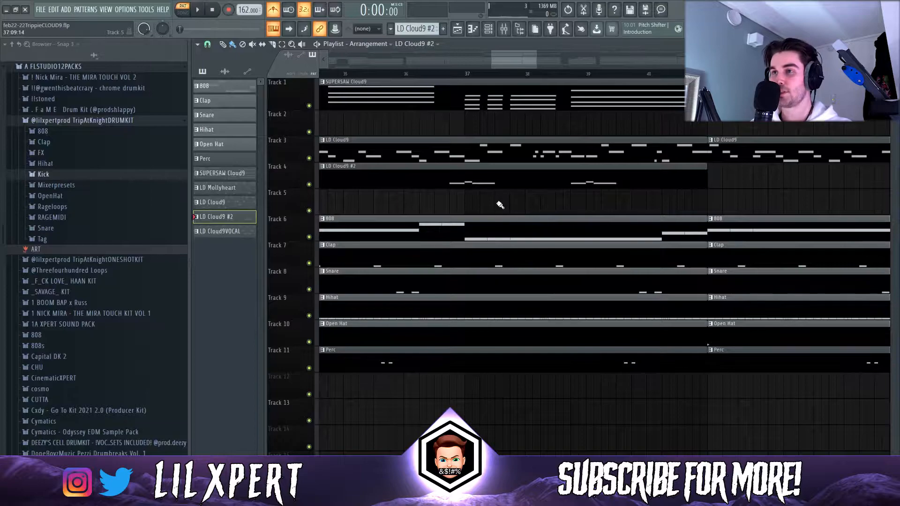
scroll(436, 83, "down", 1)
left_click(435, 73)
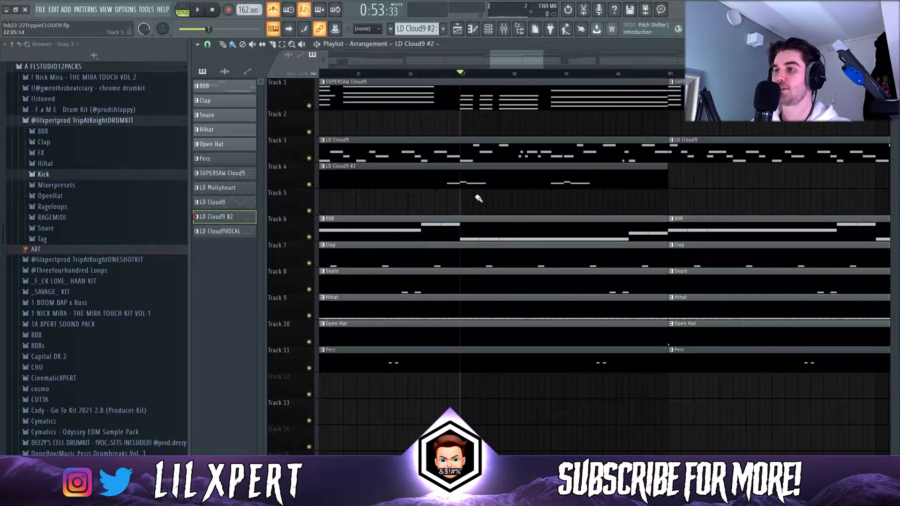
double_click(463, 184)
key("space")
left_click(417, 64)
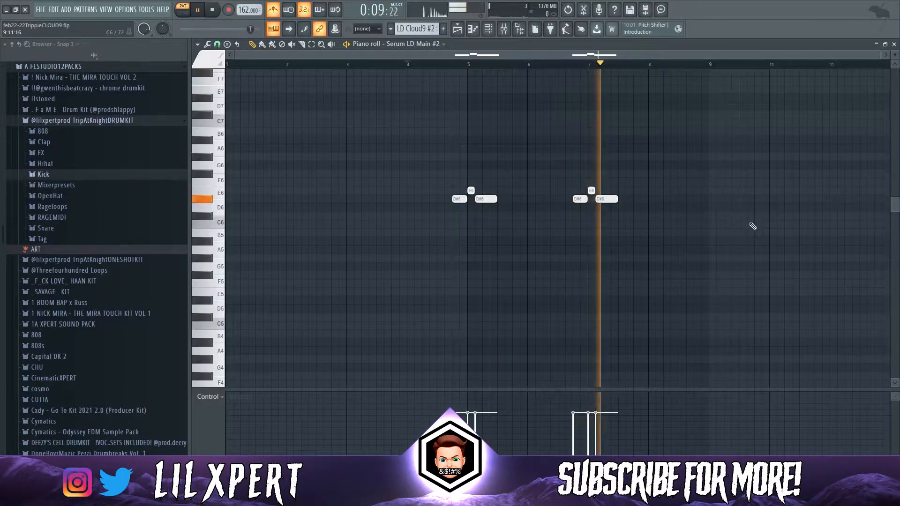
key("space")
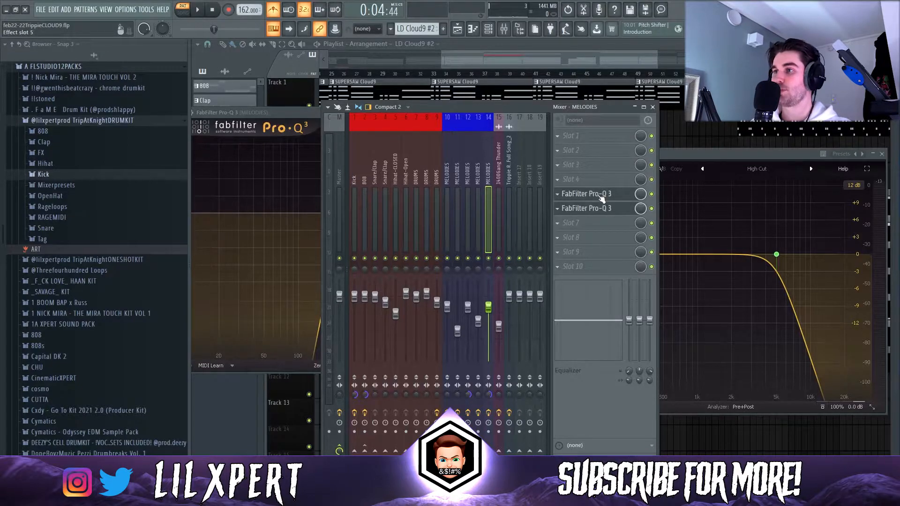
Step: Inspect both FabFilter Pro-Q 3 equalizers on mixer track 14 and select mixer track 12 for comparison
left_click(607, 211)
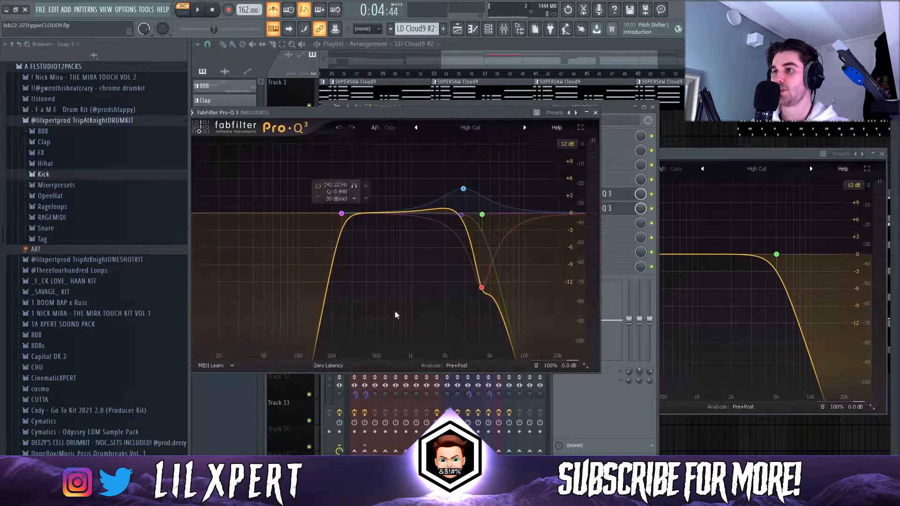
left_click(618, 208)
left_click(615, 205)
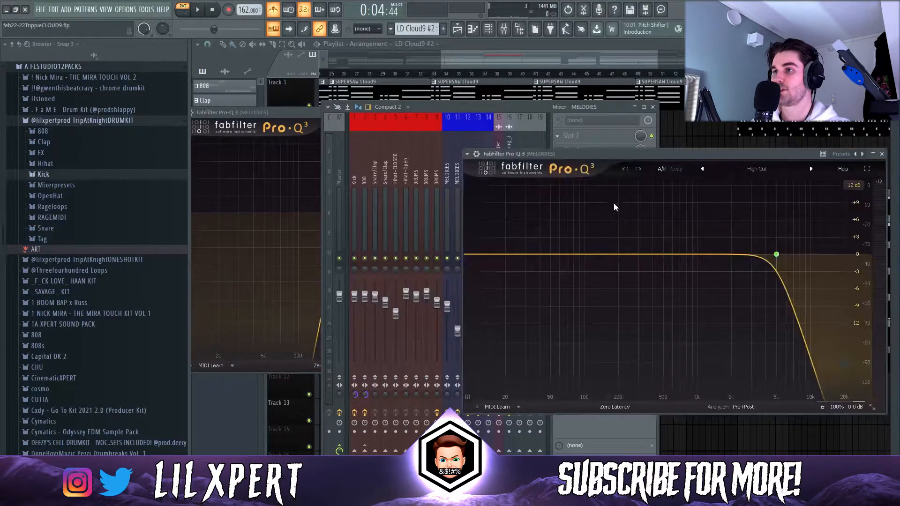
left_click(538, 114)
left_click(472, 176)
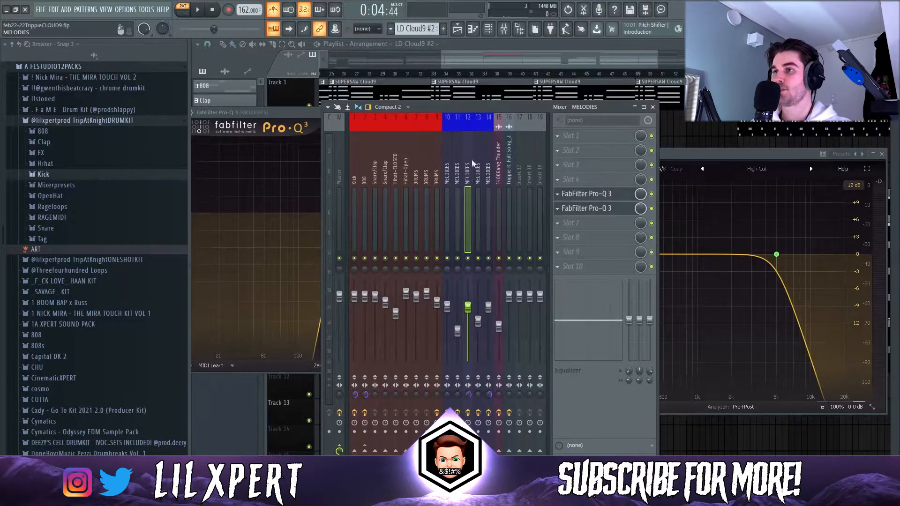
Step: Show the mixer track 12 option for saving its state, close it without saving, and select mixer track 14
right_click(469, 170)
mouse_move(511, 176)
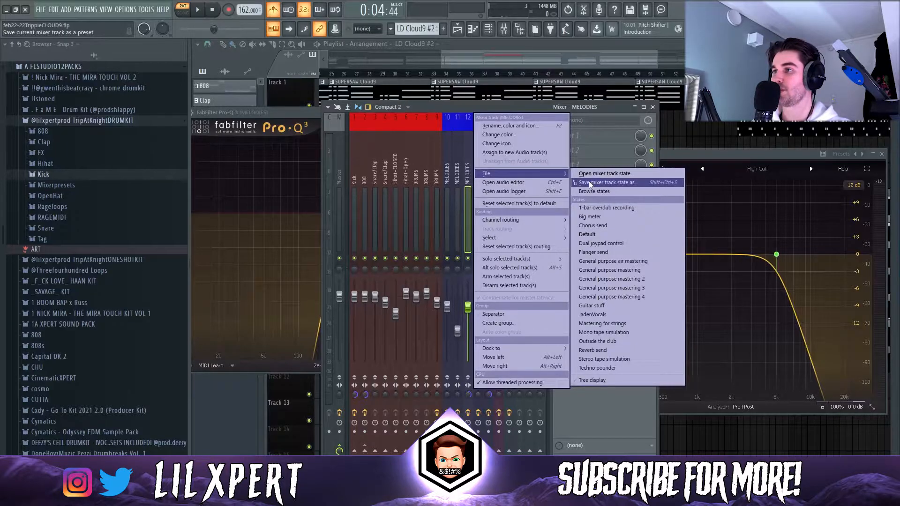
left_click(480, 102)
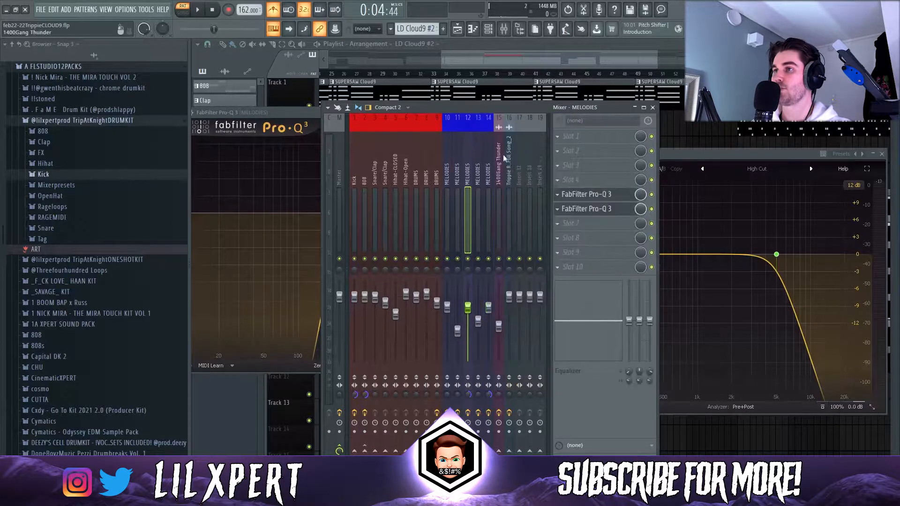
left_click(488, 166)
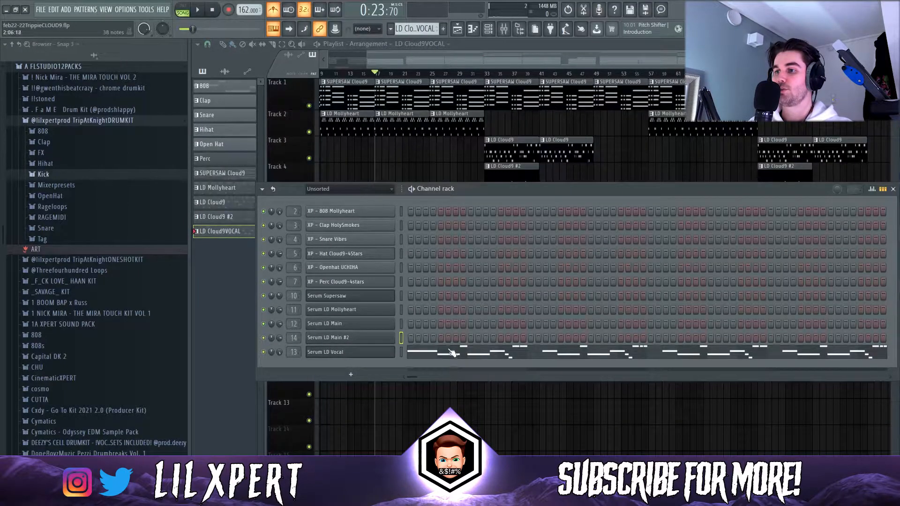
Step: Open the Serum LD Vocal notes in the piano roll, play the pattern and examine the short notes ending its second phrase
left_click(451, 352)
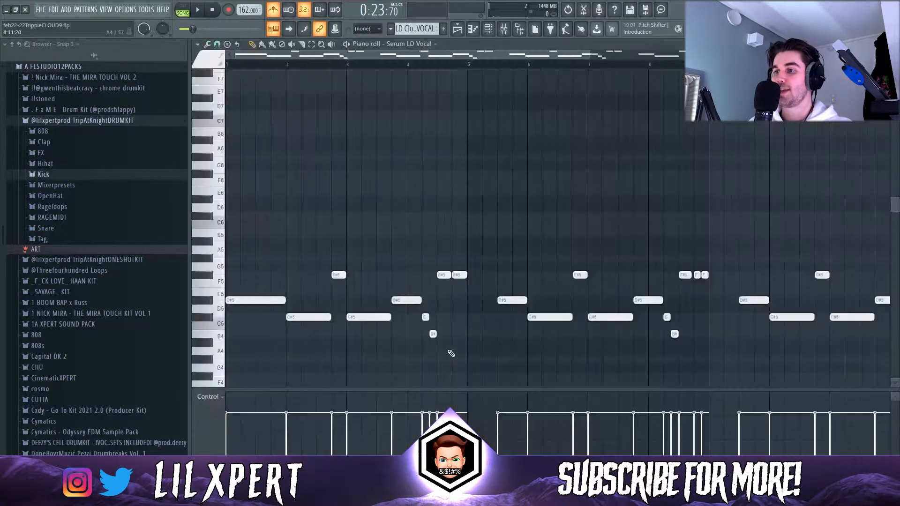
scroll(405, 232, "down", 5)
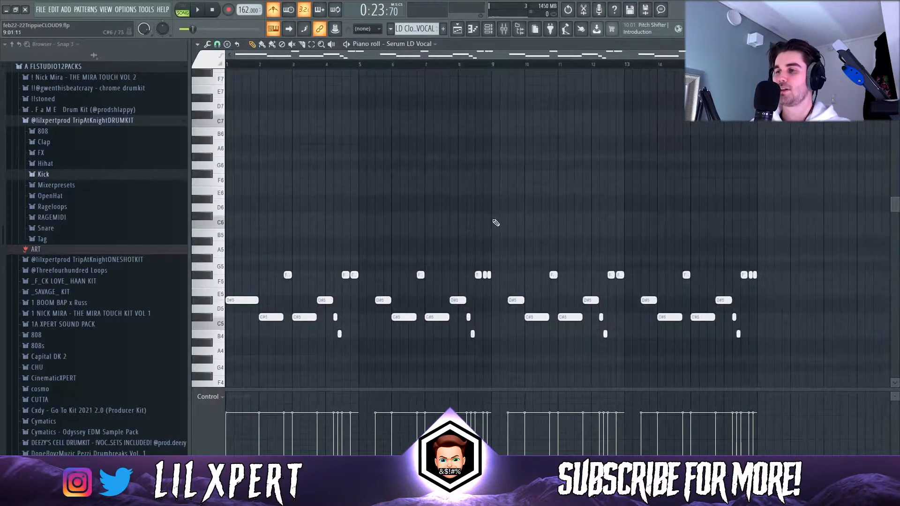
scroll(563, 249, "down", 3)
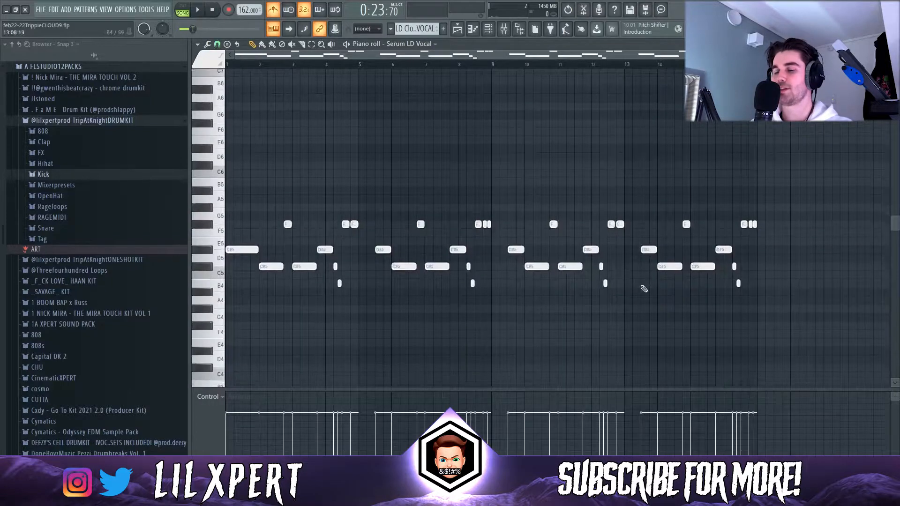
scroll(750, 276, "down", 2)
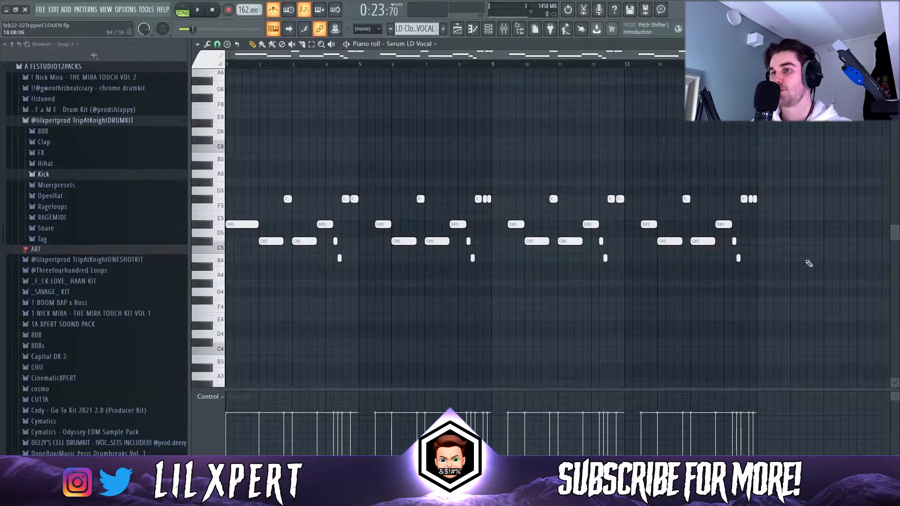
key("space")
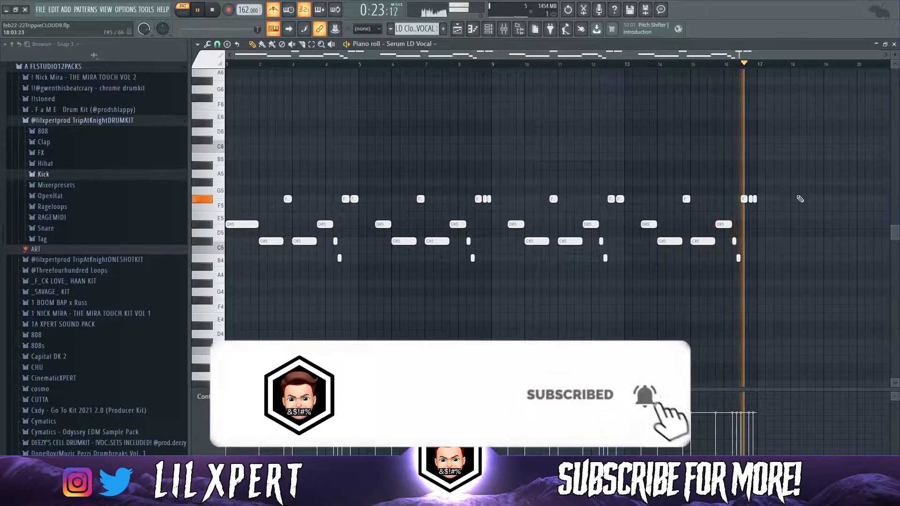
key("space")
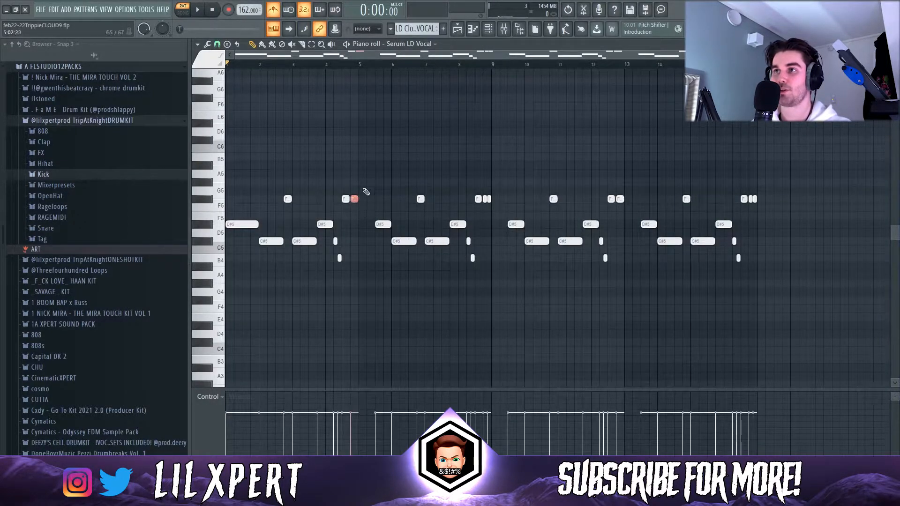
scroll(509, 221, "up", 6)
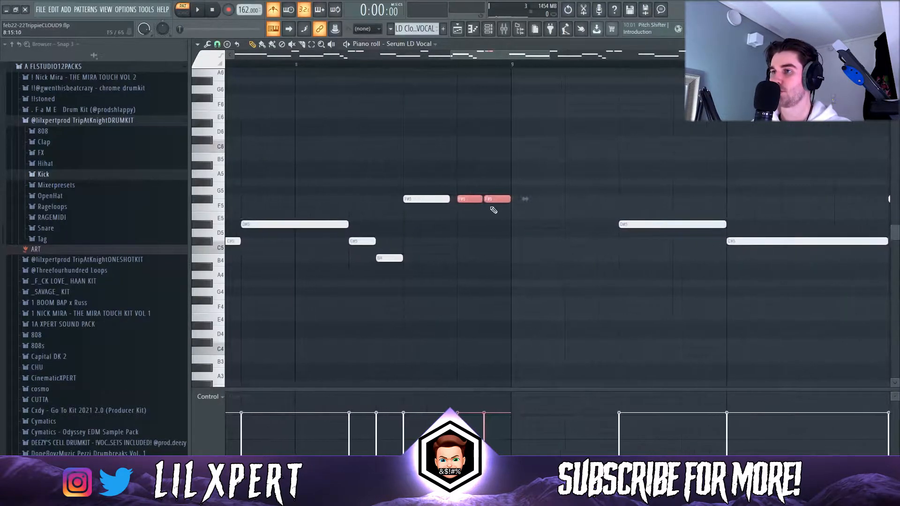
scroll(490, 225, "down", 6)
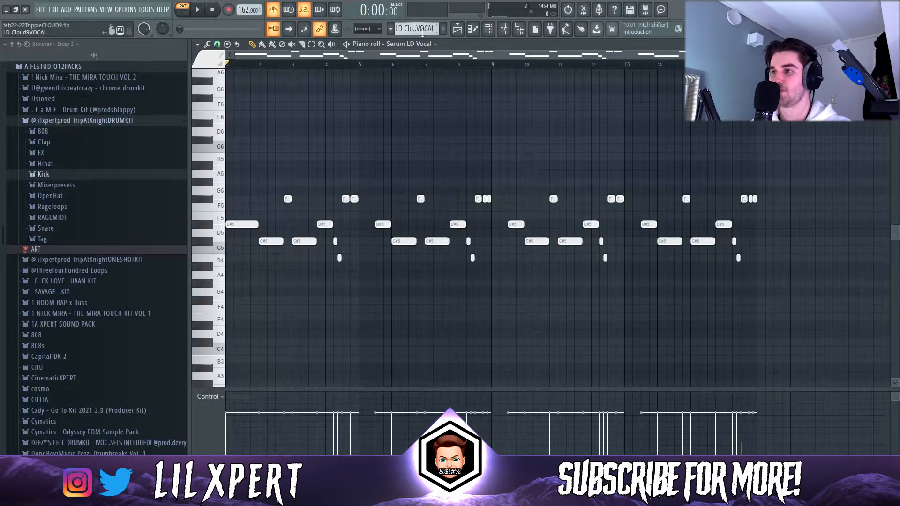
Step: Inspect the FabFilter Pro-Q 3 equalizer and the ValhallaVintageVerb reverb on the LD Vocal's mixer track
key("F9")
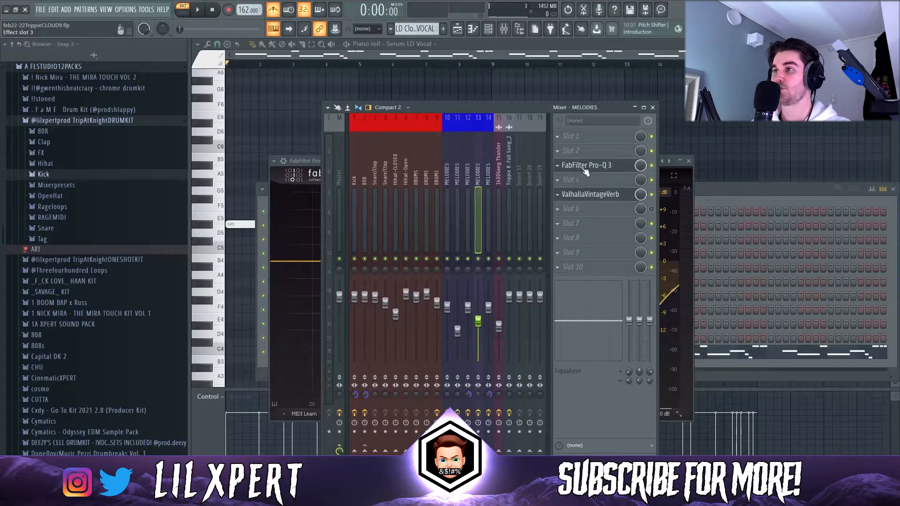
left_click(586, 170)
left_click(589, 169)
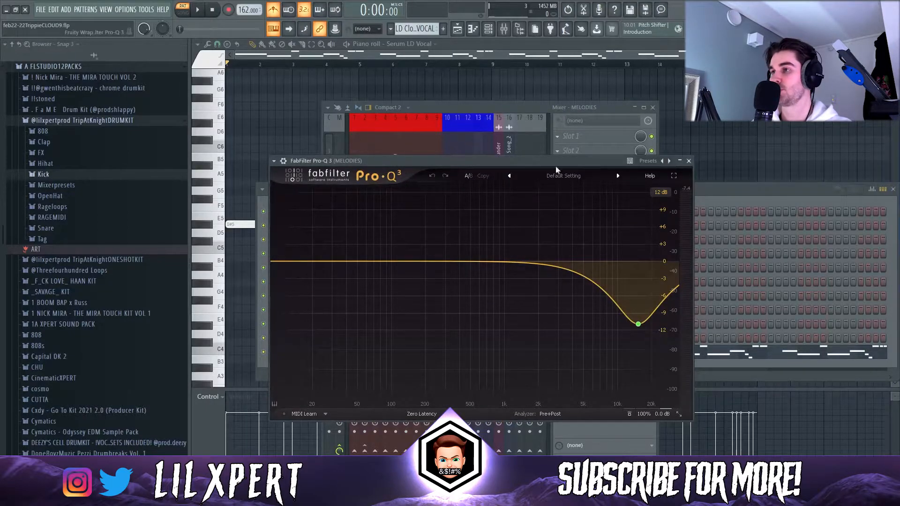
mouse_move(629, 324)
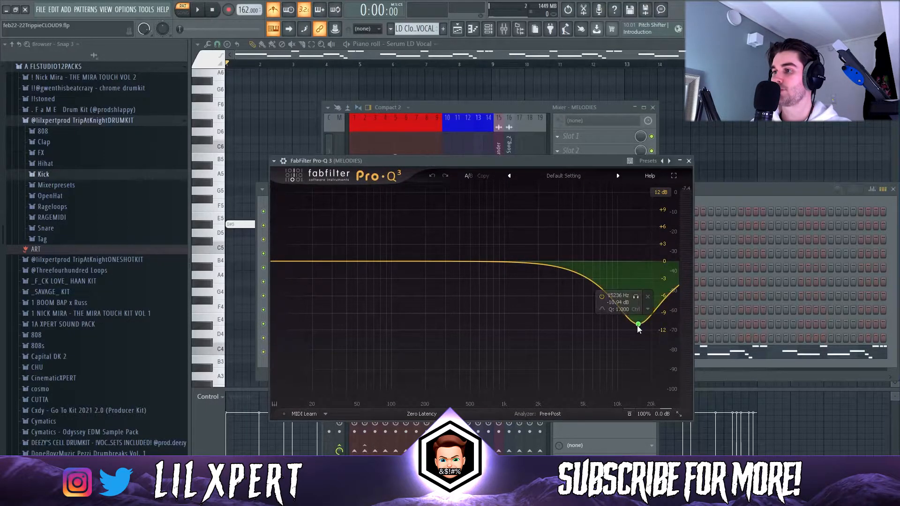
left_click(599, 195)
mouse_move(557, 89)
left_mouse_down()
mouse_move(426, 143)
mouse_move(545, 102)
left_mouse_up()
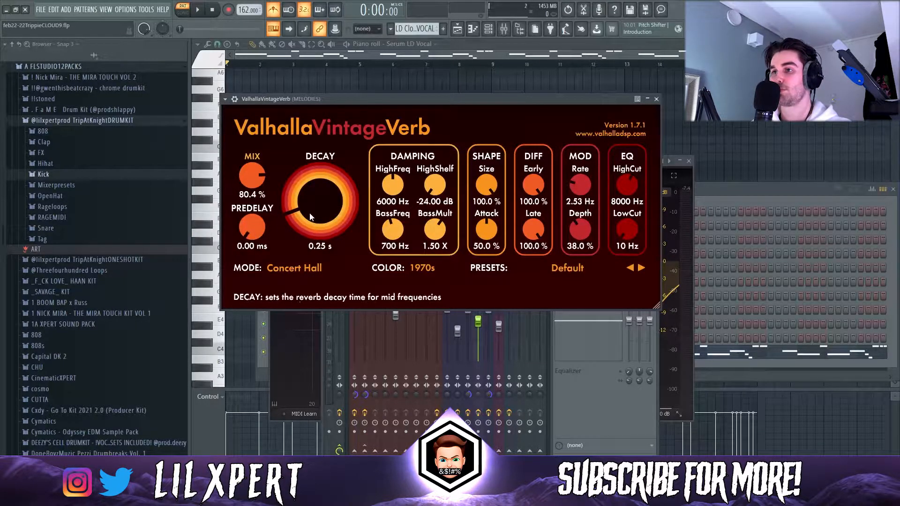
Step: Find Fruity Reeverb 2 in the list of effects available for slot 7 on the LD Vocal's mixer track
left_click(581, 338)
left_click(577, 223)
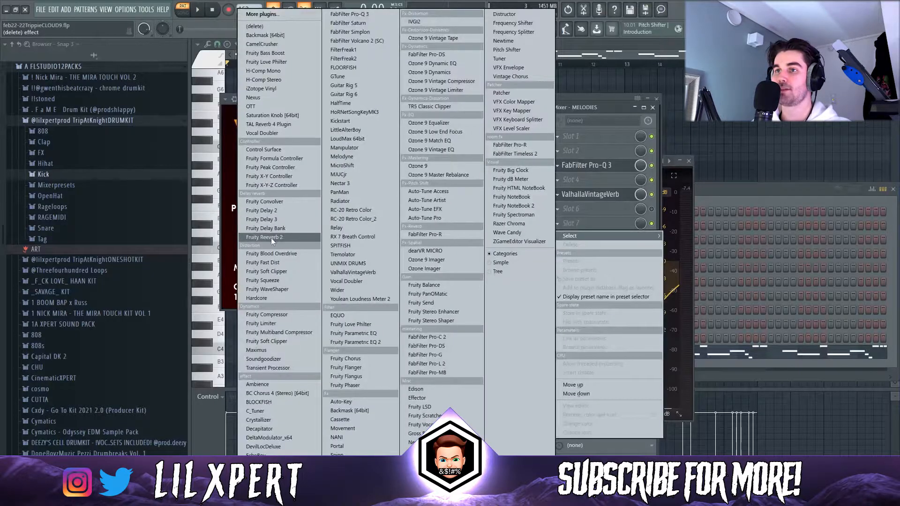
left_click(265, 237)
Step: Play the SUPERSAW Cloud9, LD Mollyheart and LD Cloud9VOCAL patterns in turn and check their levels in the mixer
left_click_drag(461, 148, 461, 126)
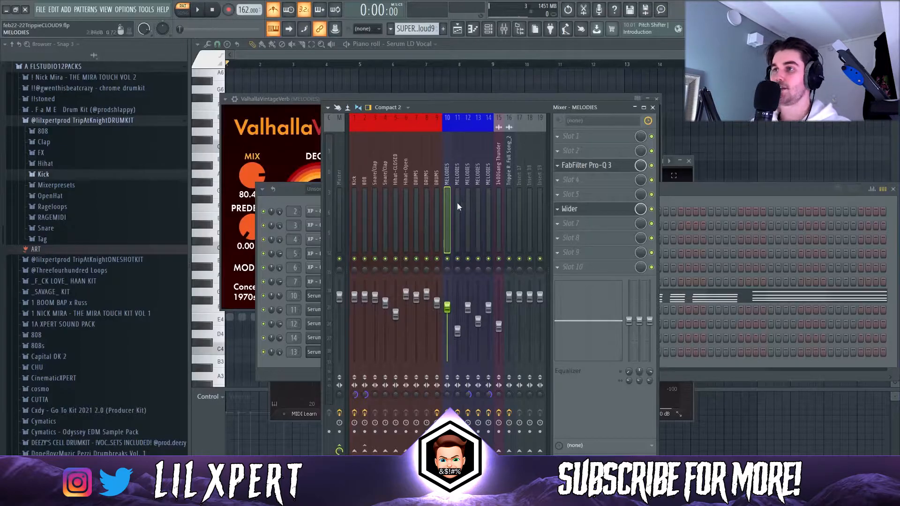
key("space")
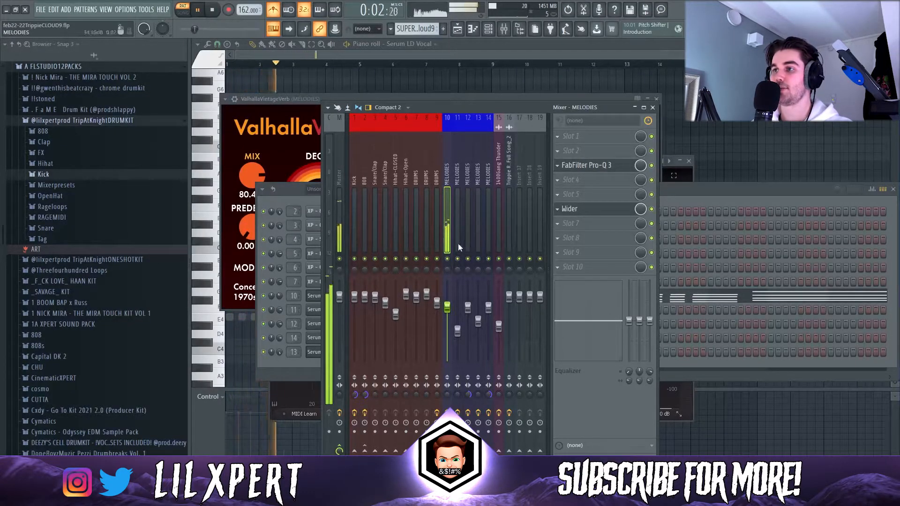
left_click(455, 249)
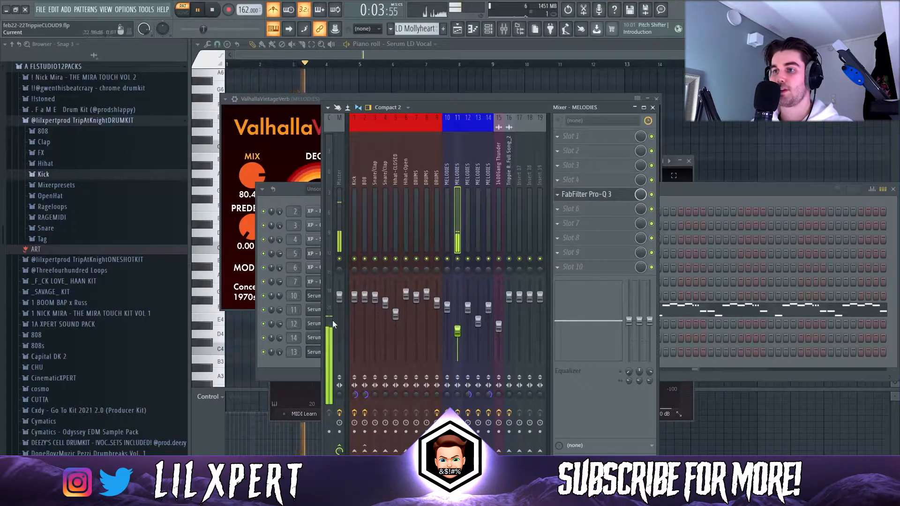
key("space")
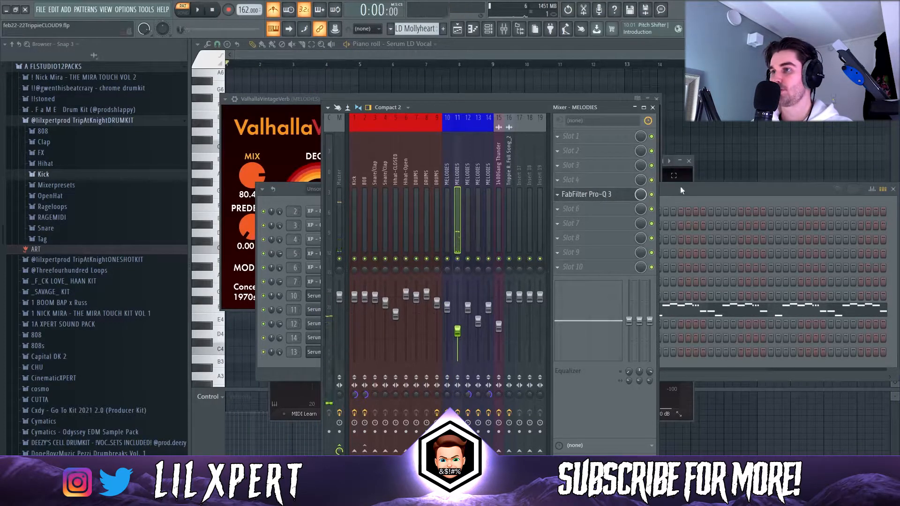
left_click(469, 233)
key("space")
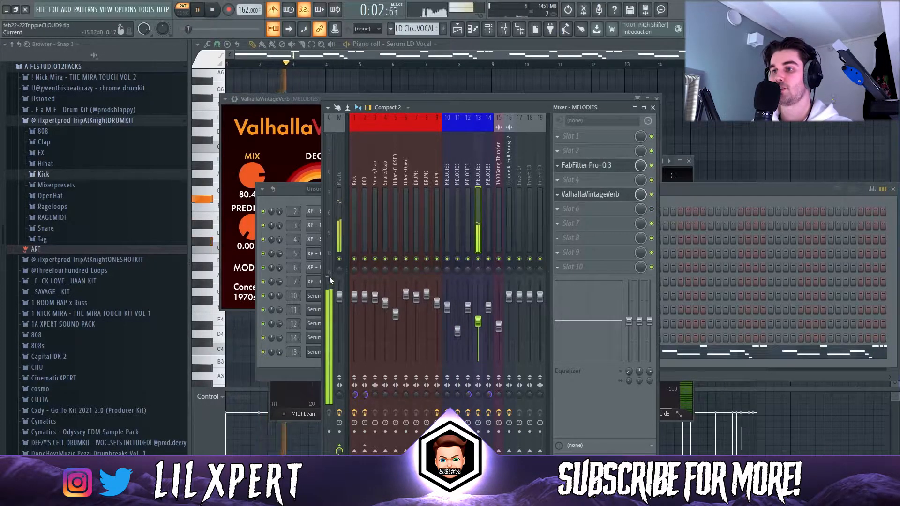
Step: Play the 808 clip's notes in the piano roll and inspect Fruity parametric EQ 2 and Fruity soft clipper on its mixer track
left_click(685, 194)
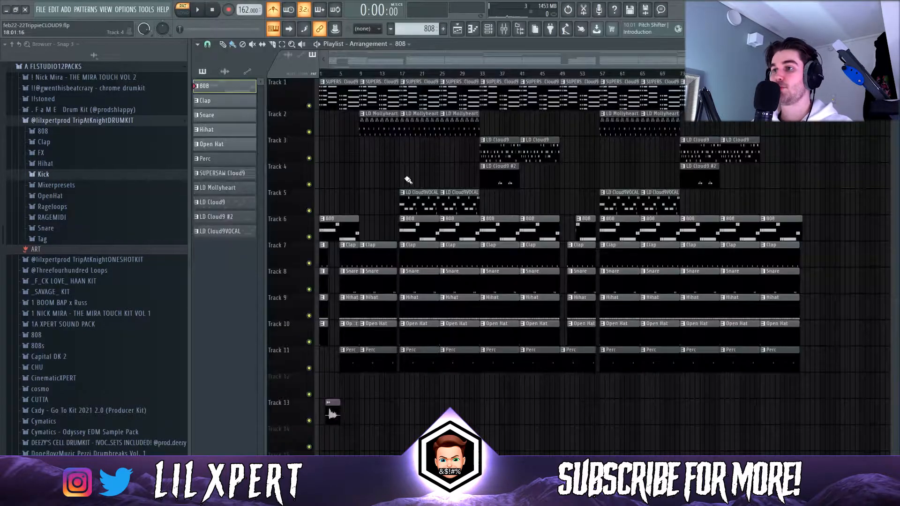
double_click(336, 233)
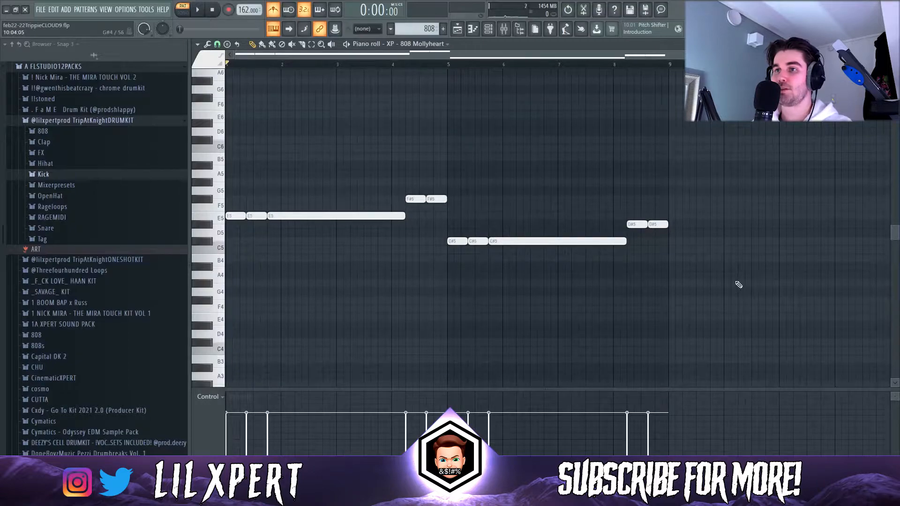
key("space")
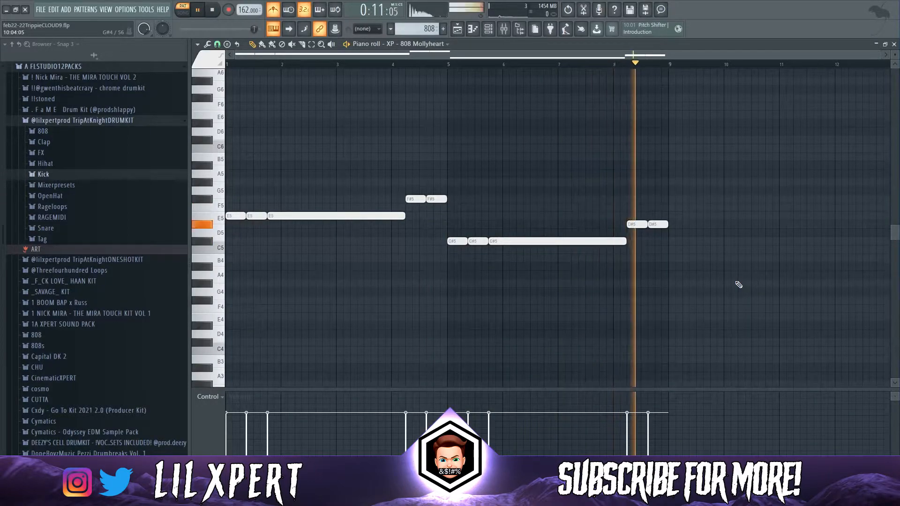
key("space")
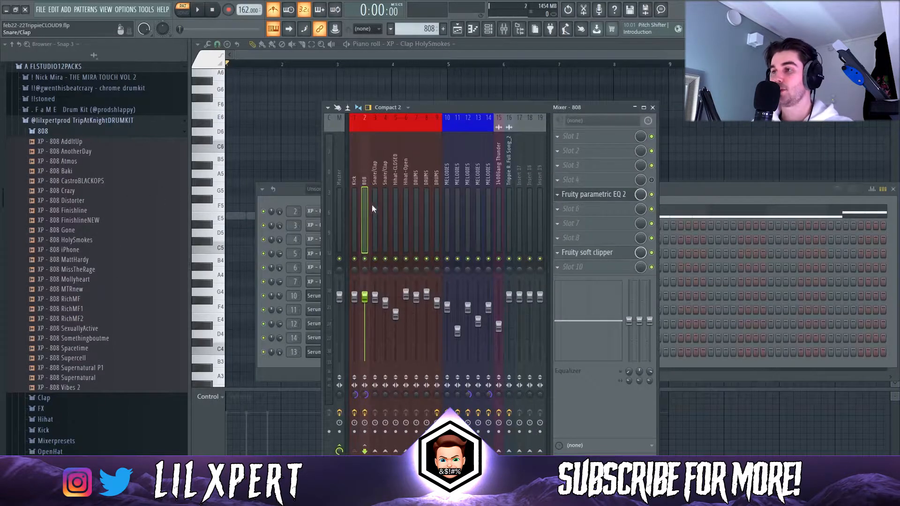
left_click(600, 196)
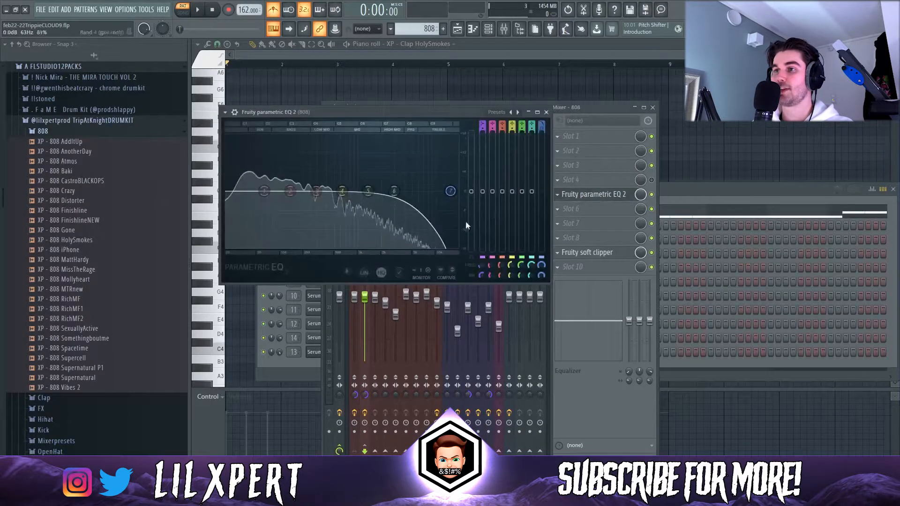
left_click(593, 254)
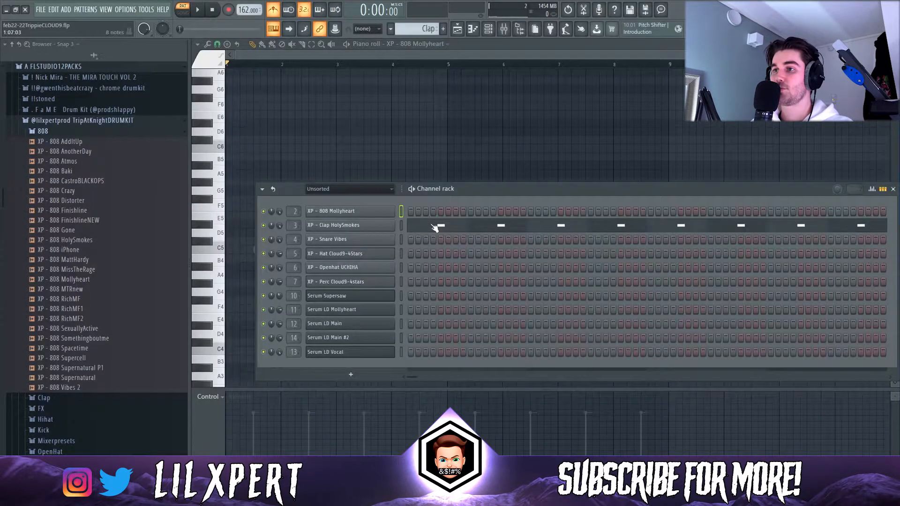
Step: Open the XP - Clap HolySmokes notes in the piano roll and play the Clap pattern
left_click(432, 225)
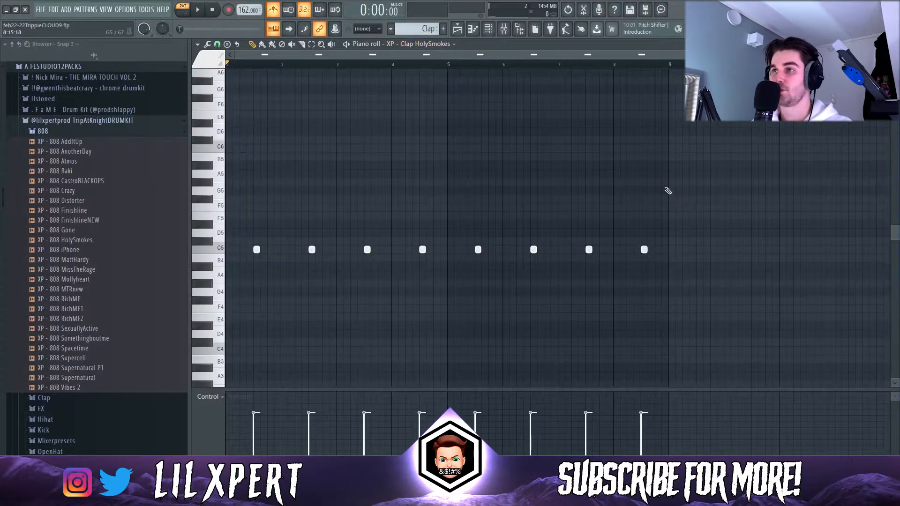
key("space")
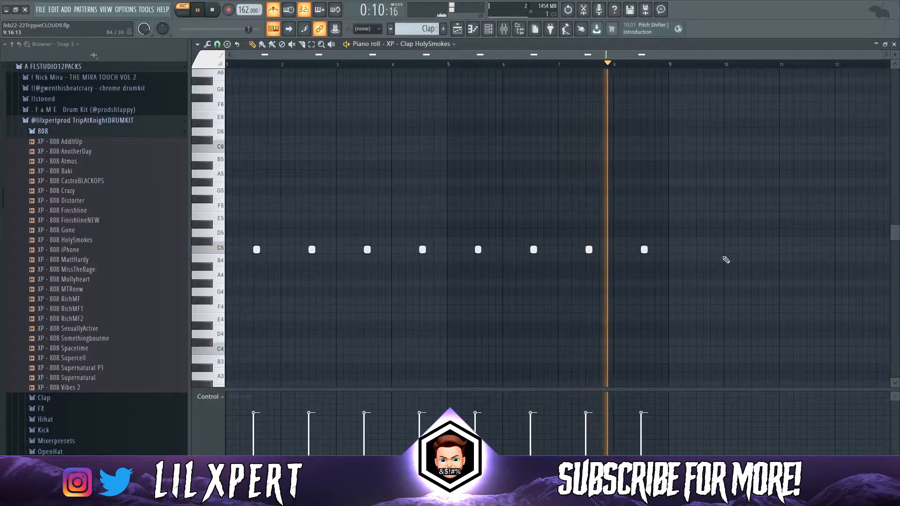
key("space")
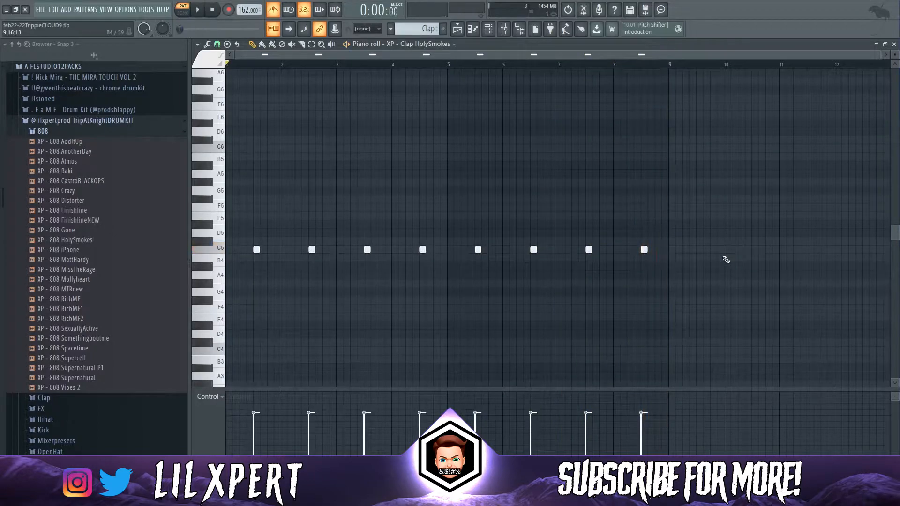
key("F9")
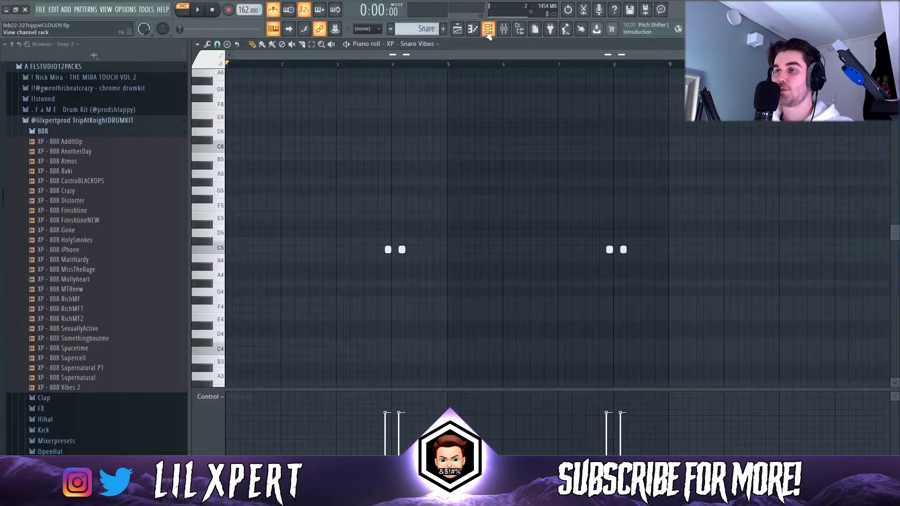
Step: Examine the two pairs of XP - Snare Vibes hits in the piano roll and play the Snare pattern
left_click_drag(652, 296, 314, 203)
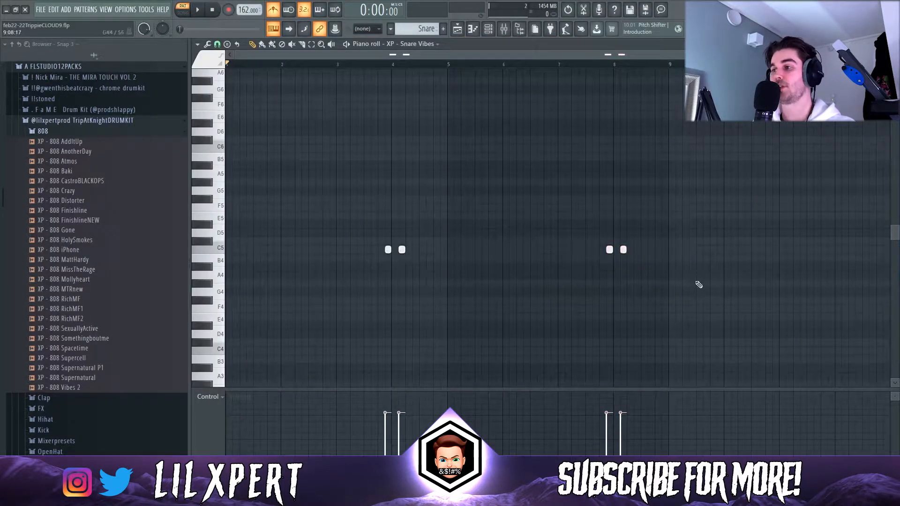
left_click_drag(690, 288, 396, 203)
left_click(653, 226, "ctrl")
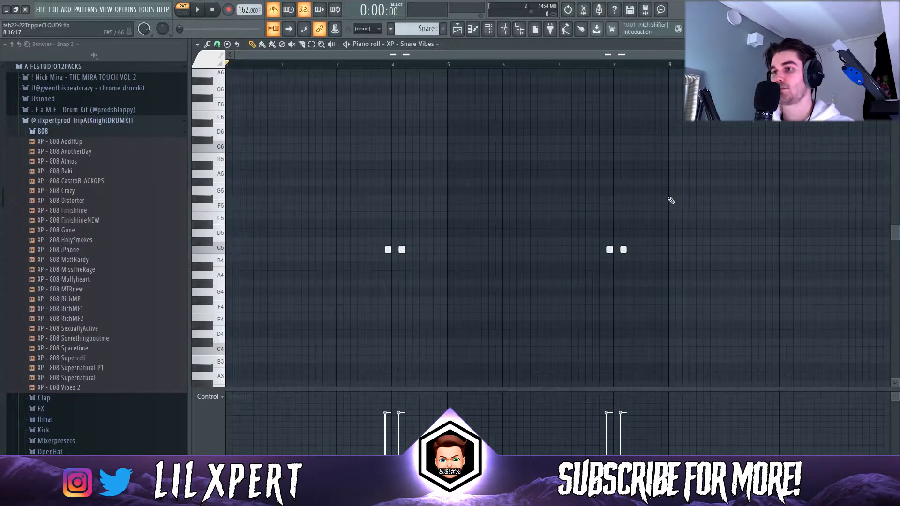
key("space")
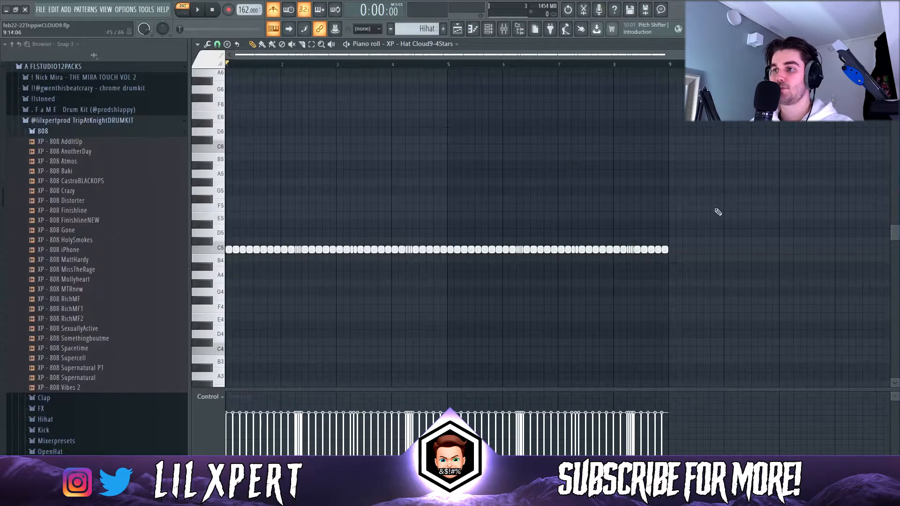
Step: Play the XP - Hat Cloud9-4Stars notes of the Hihat pattern in the piano roll
key("space")
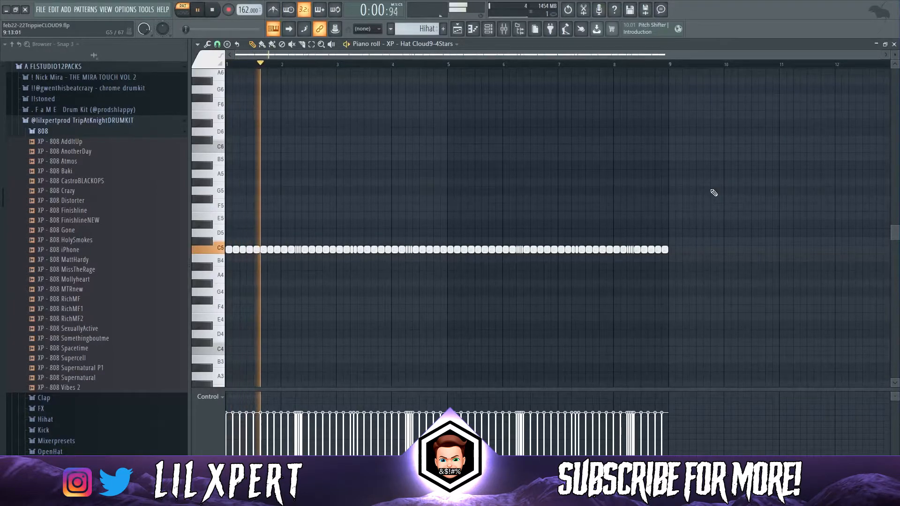